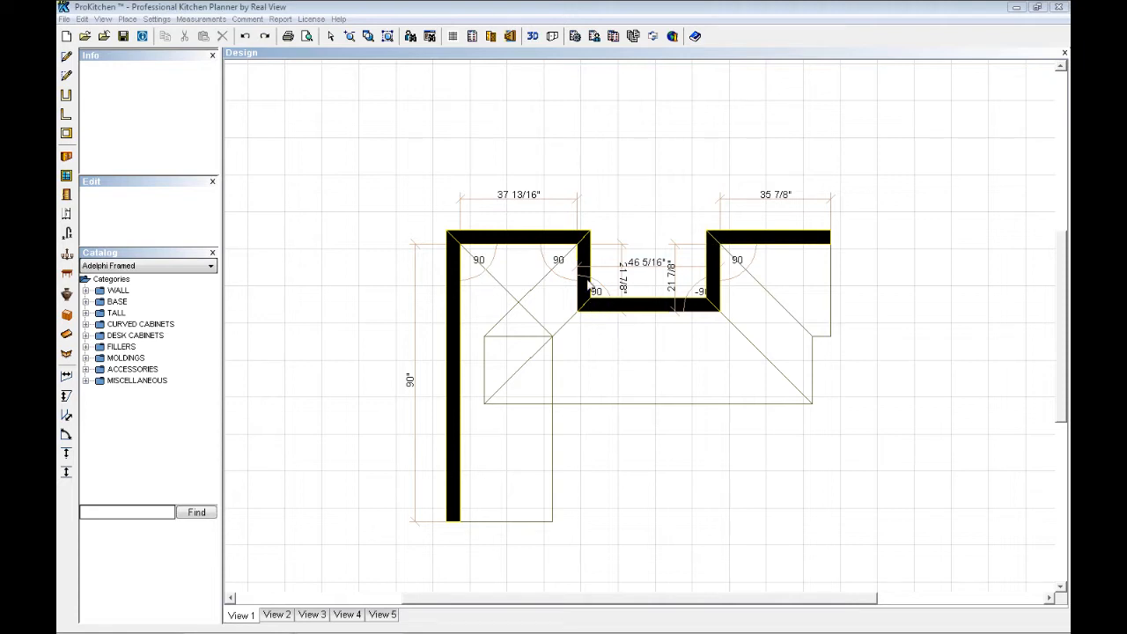
# Step: Move the left side wall of the bump-out so the upper-left wall segment is 38 inches long
pyautogui.rightClick(582, 274)
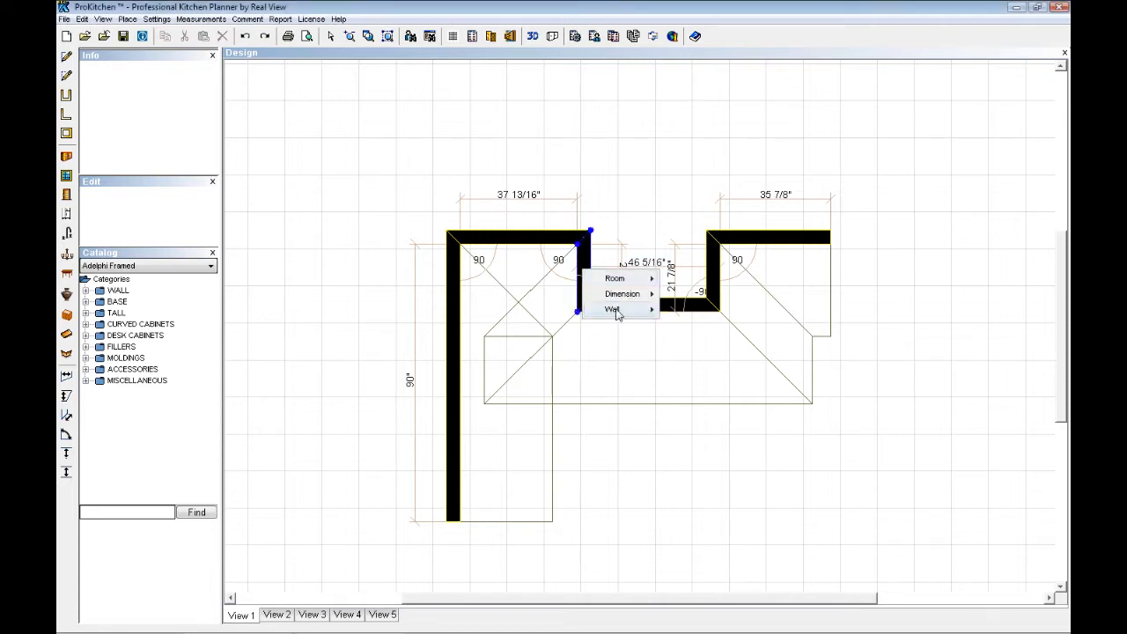
pyautogui.moveTo(616, 310)
pyautogui.moveTo(696, 325)
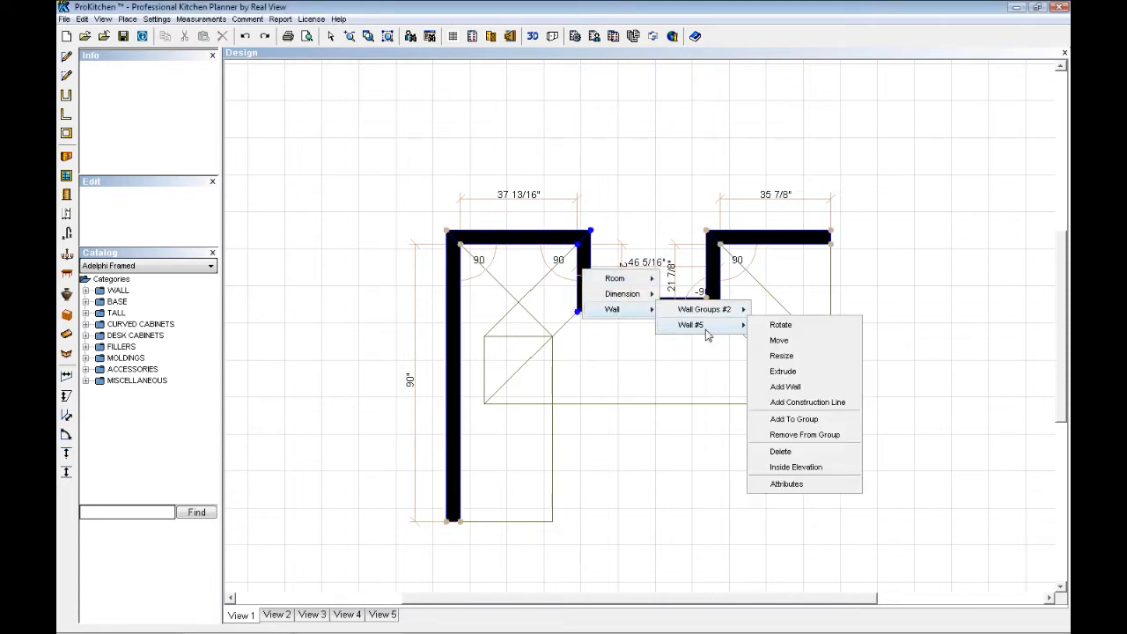
pyautogui.click(786, 341)
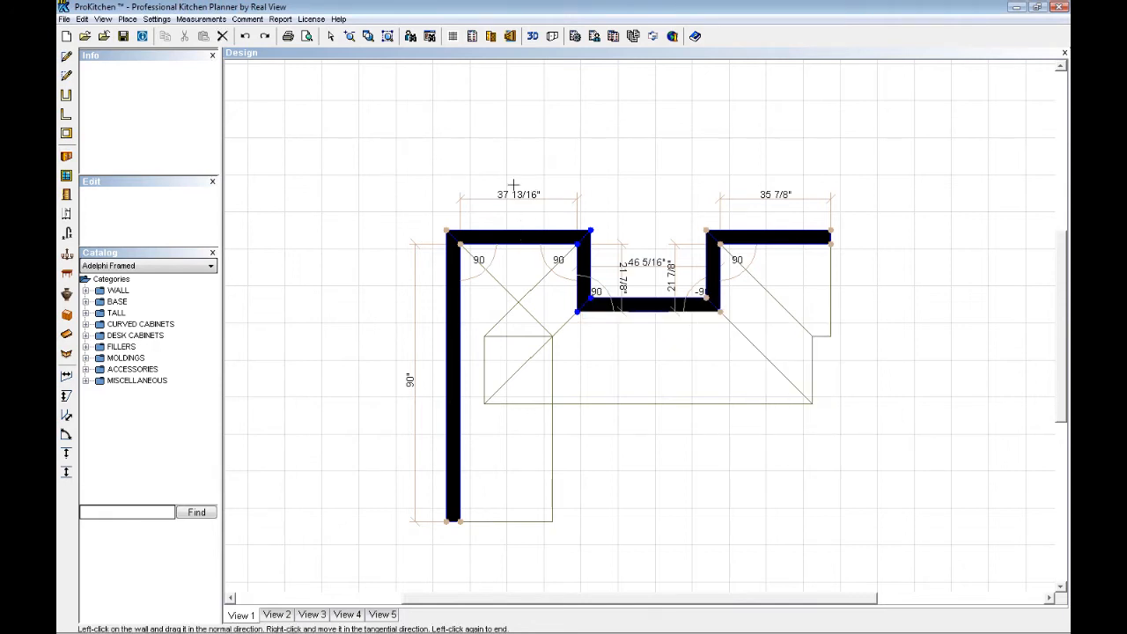
pyautogui.click(583, 250)
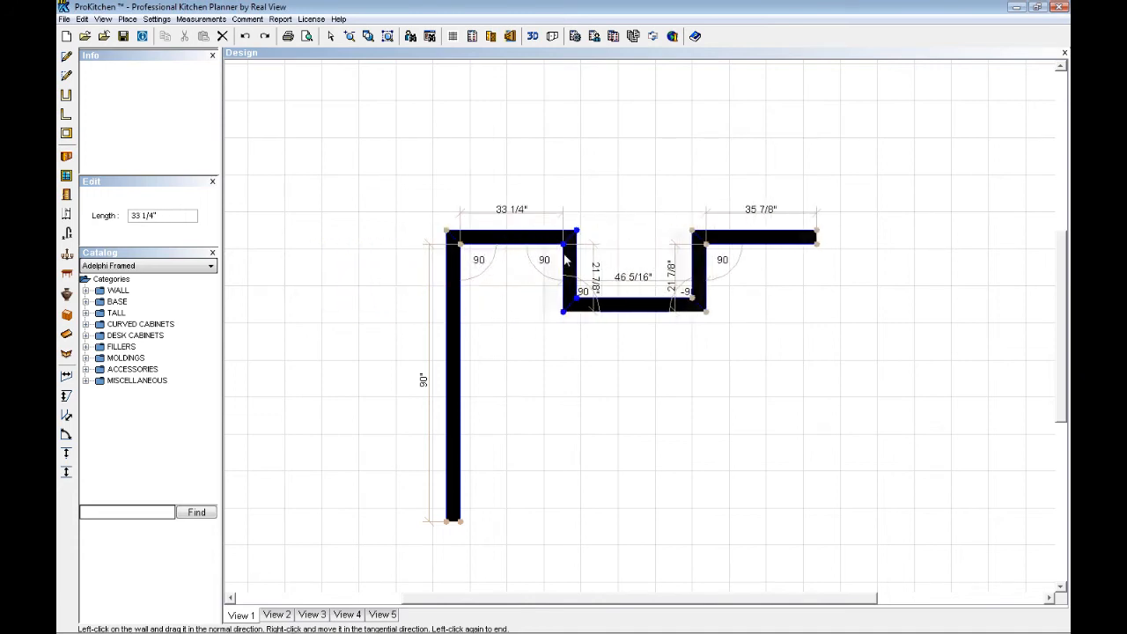
pyautogui.click(579, 251)
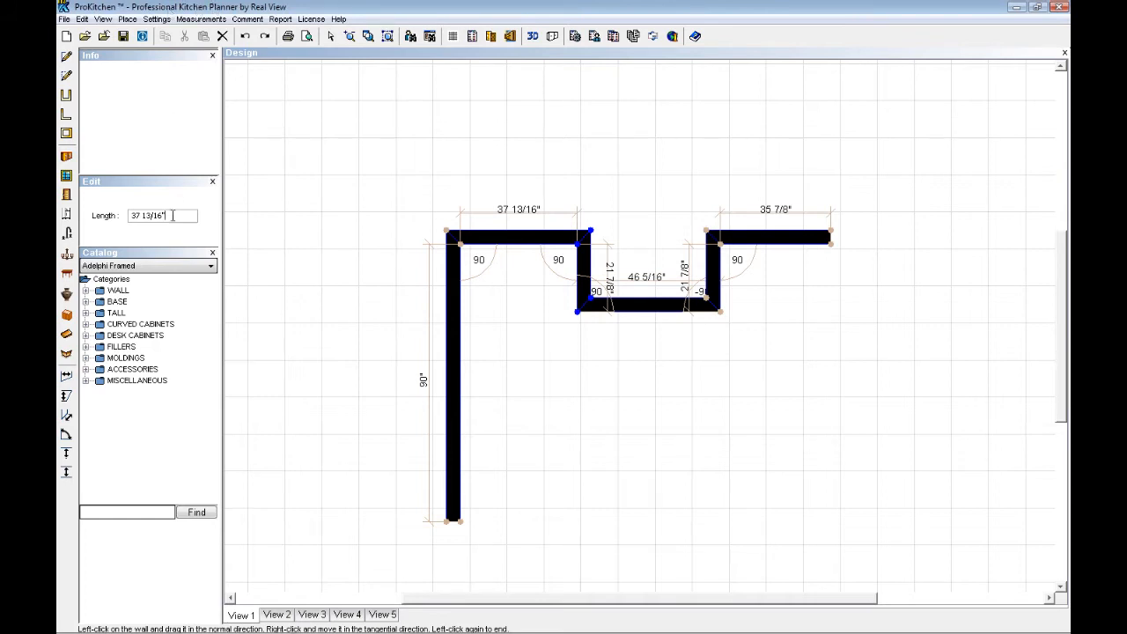
pyautogui.moveTo(172, 218); pyautogui.dragTo(128, 219)
pyautogui.write('38')
pyautogui.press('Return')
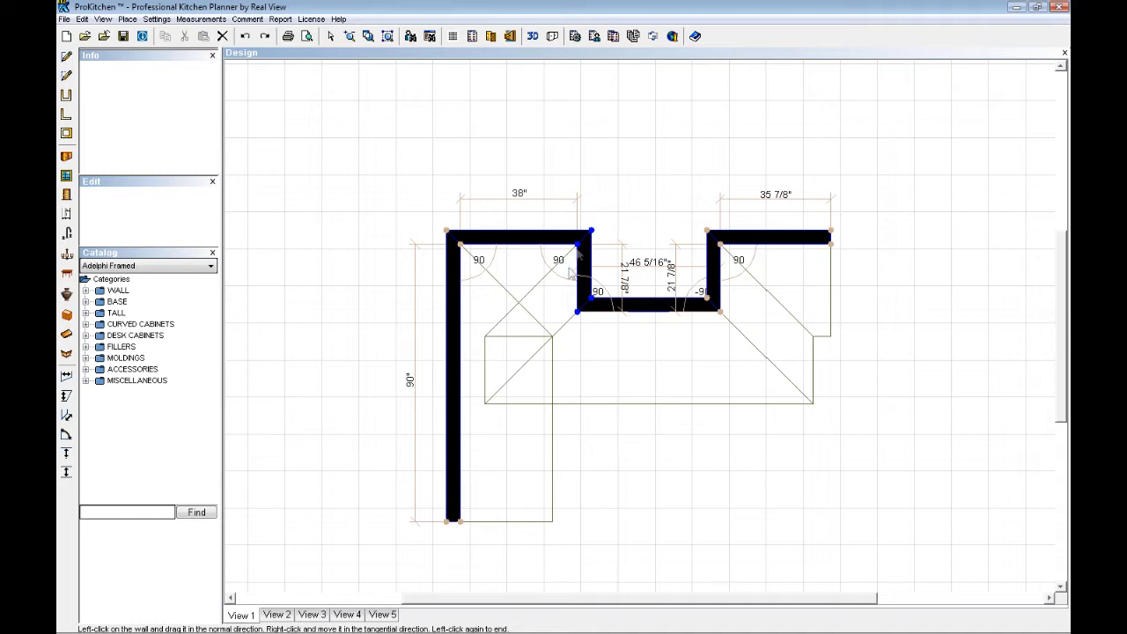
# Step: Move the horizontal front wall of the bump-out downward so its left side wall is 42 inches long
pyautogui.rightClick(647, 310)
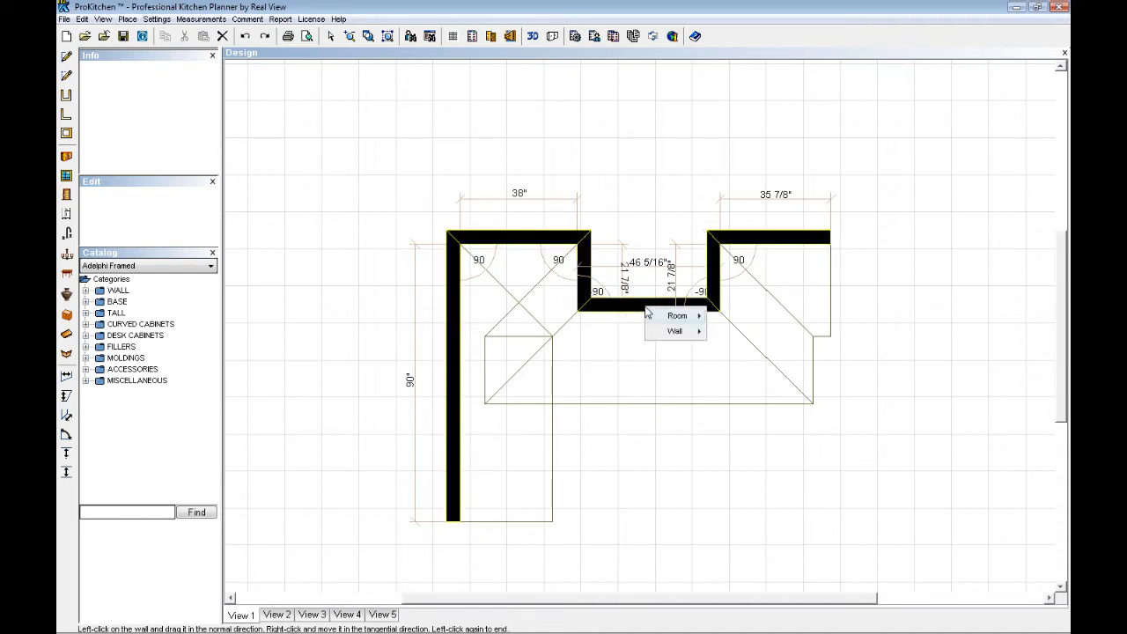
pyautogui.moveTo(674, 334)
pyautogui.moveTo(745, 347)
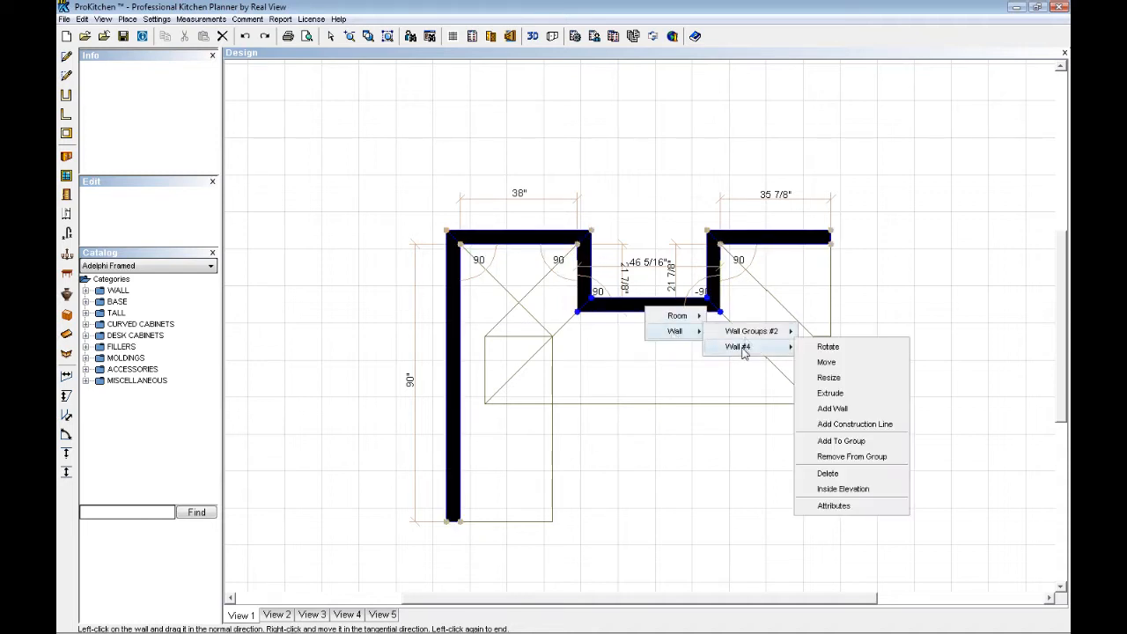
pyautogui.click(826, 363)
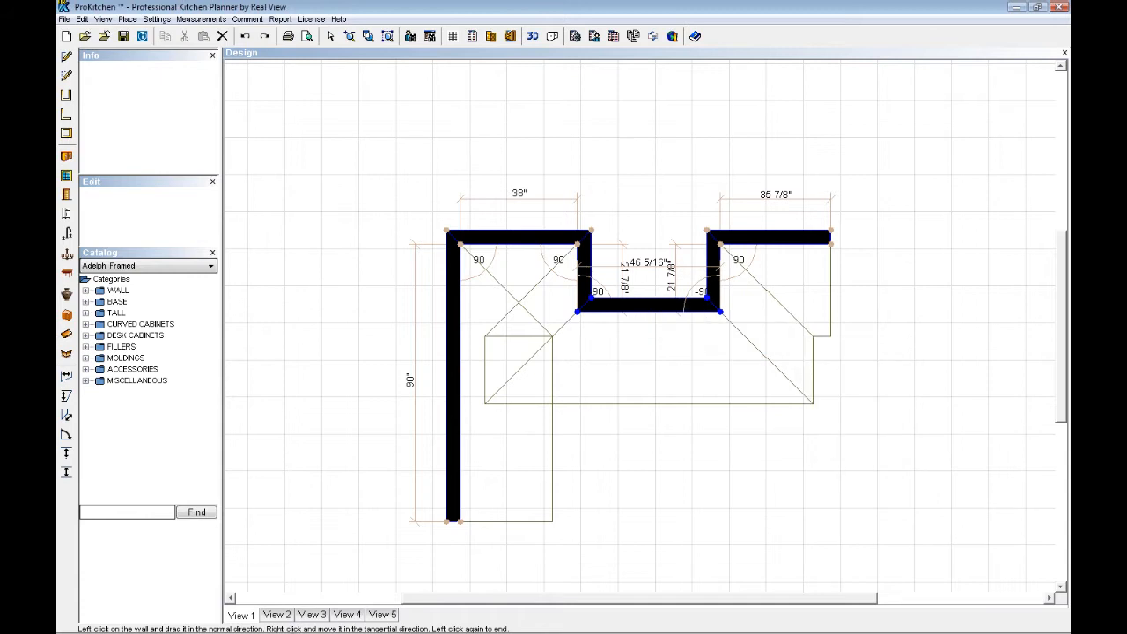
pyautogui.rightClick(623, 303)
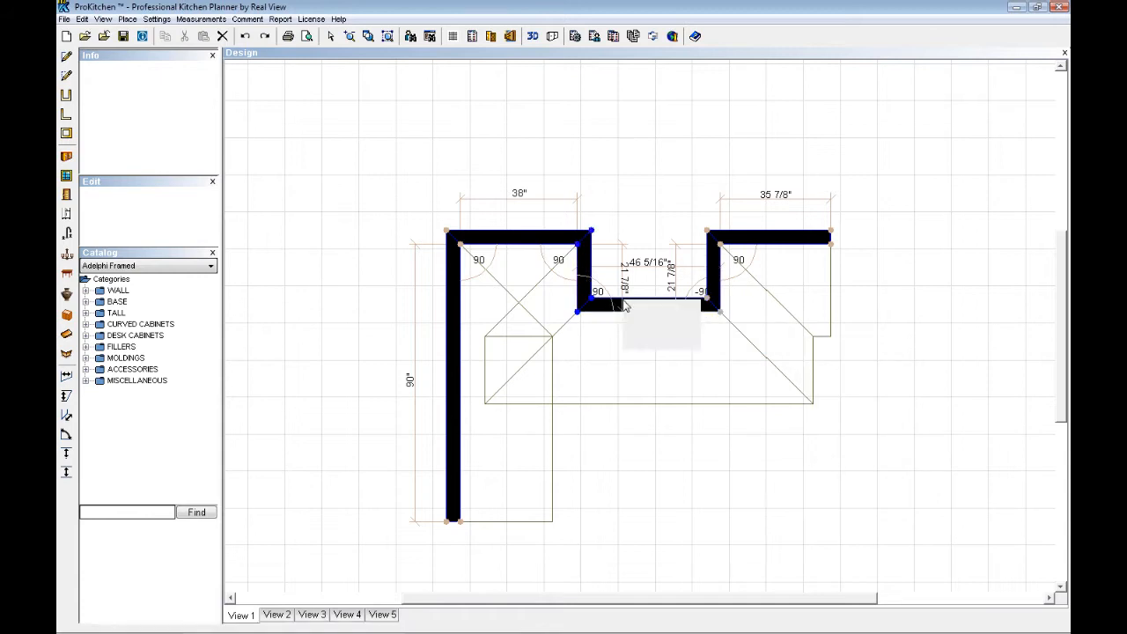
pyautogui.moveTo(659, 332)
pyautogui.moveTo(735, 340)
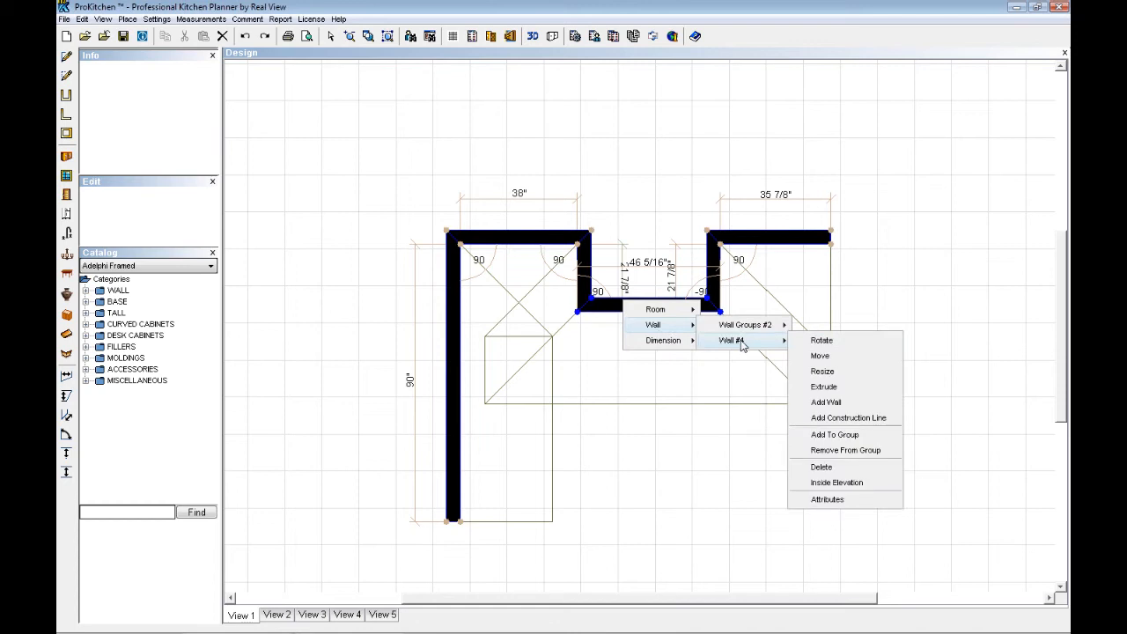
pyautogui.click(824, 360)
pyautogui.moveTo(590, 307); pyautogui.dragTo(602, 351)
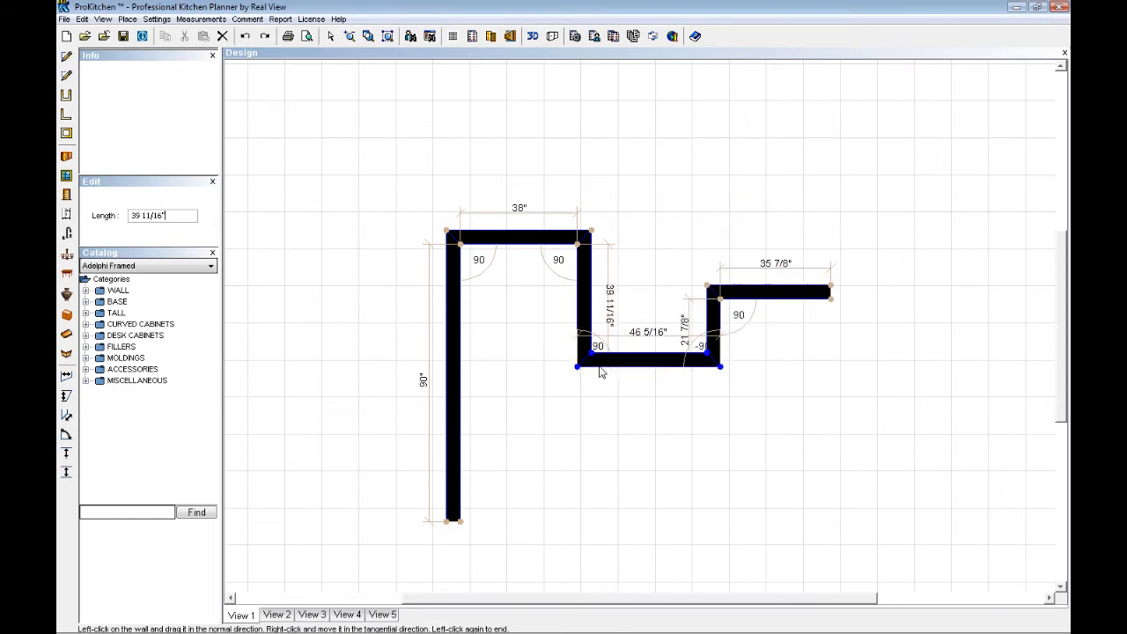
pyautogui.moveTo(167, 215); pyautogui.dragTo(118, 215)
pyautogui.write('42')
pyautogui.press('Return')
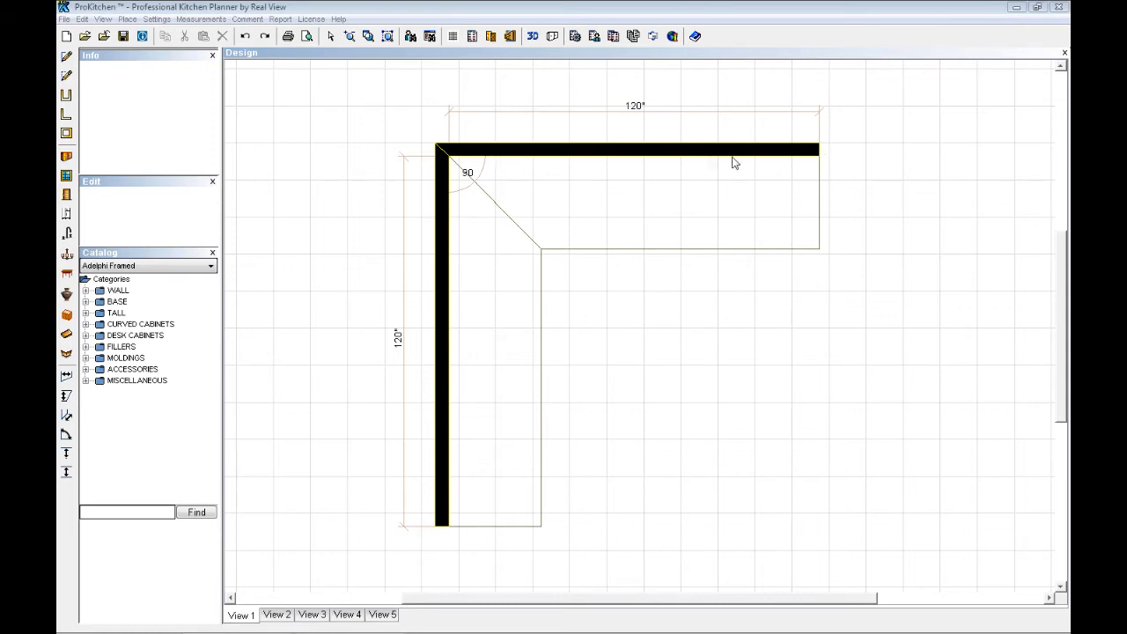
# Step: Resize the horizontal wall of the L-shaped room from its right end to a length of 125 inches
pyautogui.rightClick(660, 153)
pyautogui.moveTo(701, 175)
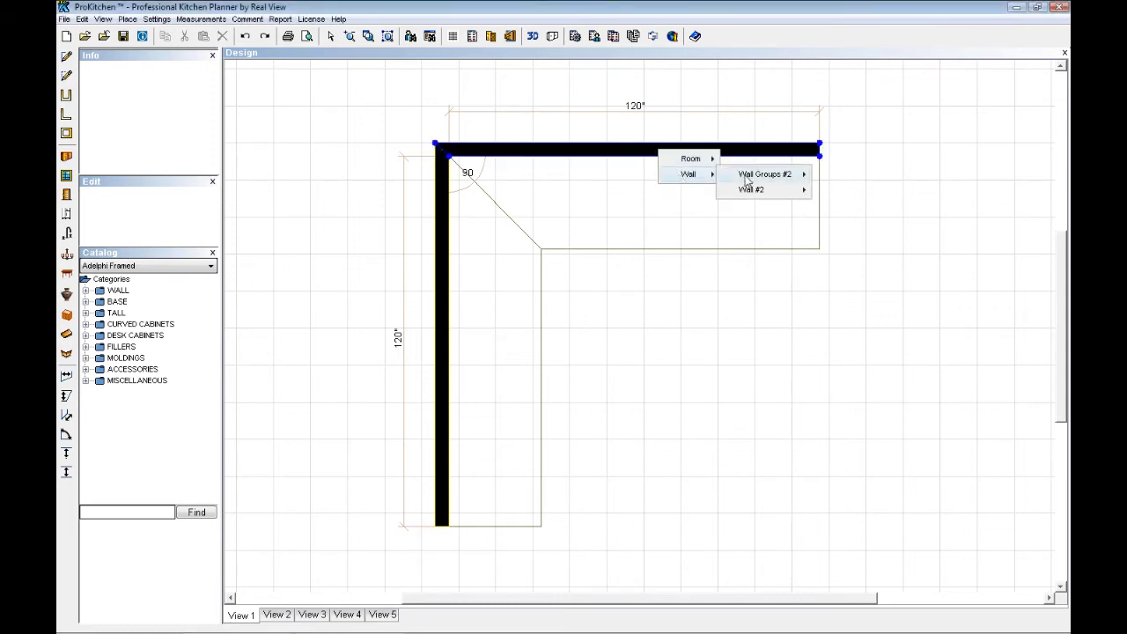
pyautogui.moveTo(751, 196)
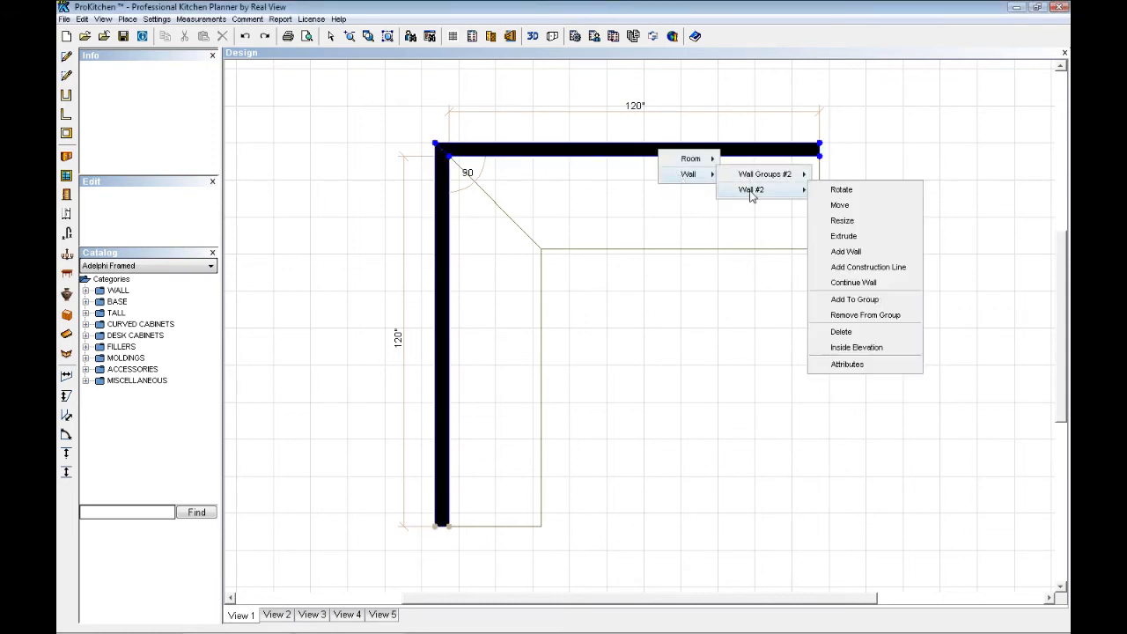
pyautogui.click(842, 220)
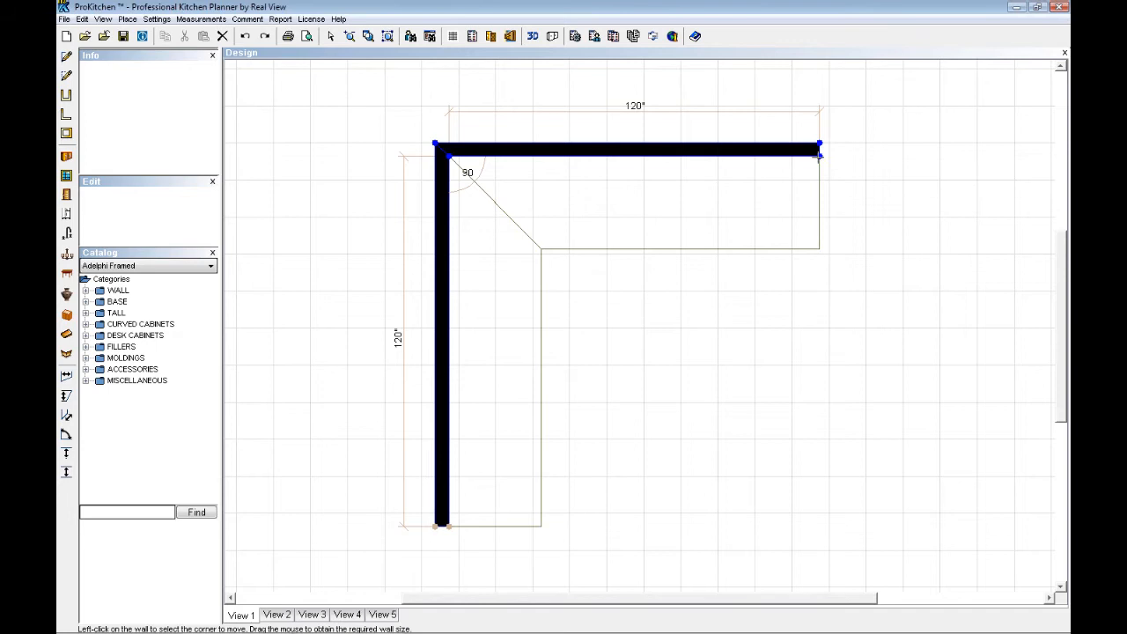
pyautogui.moveTo(820, 156); pyautogui.dragTo(739, 155)
pyautogui.moveTo(164, 208); pyautogui.dragTo(130, 208)
pyautogui.write('1')
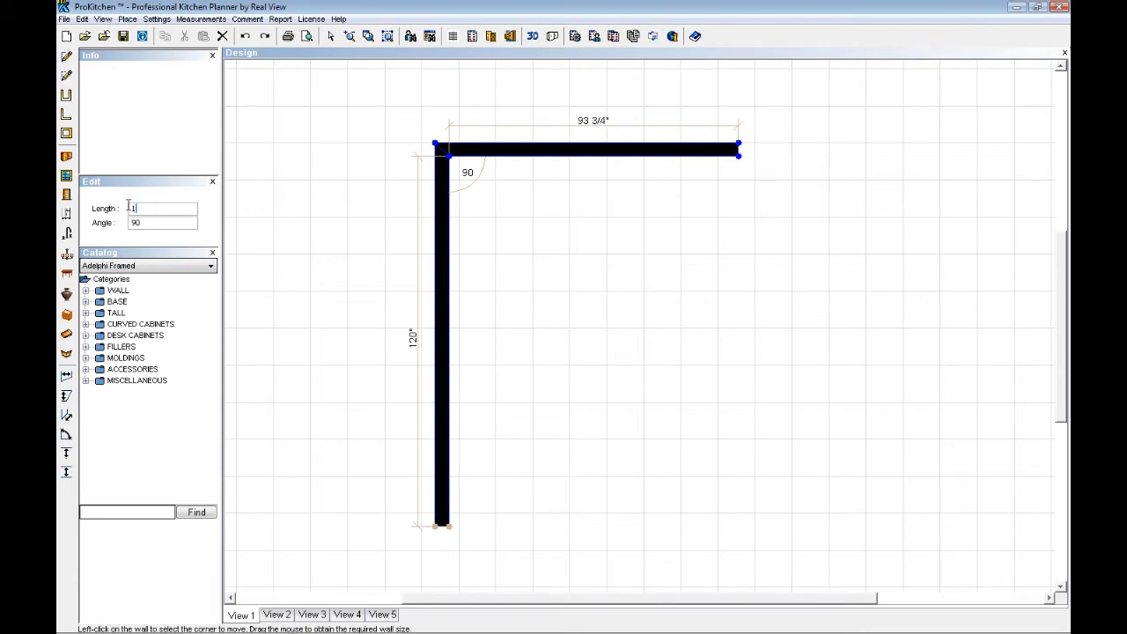
pyautogui.write('25')
pyautogui.press('Return')
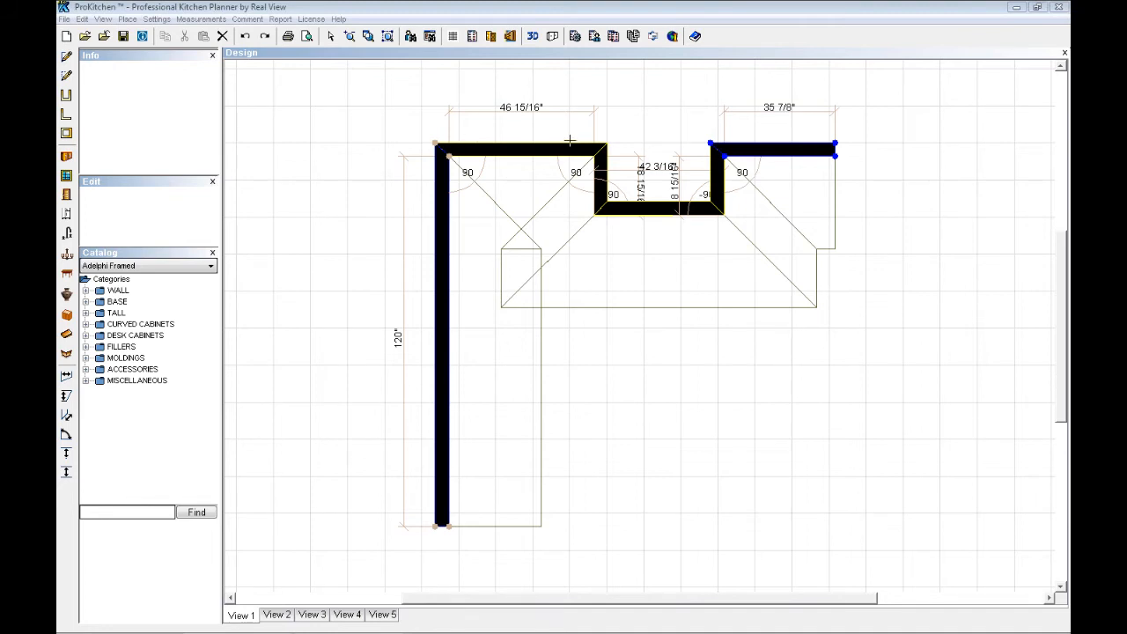
# Step: Resize the upper wall segment left of the bump-out, shortening it from its right inner corner
pyautogui.rightClick(524, 150)
pyautogui.moveTo(555, 175)
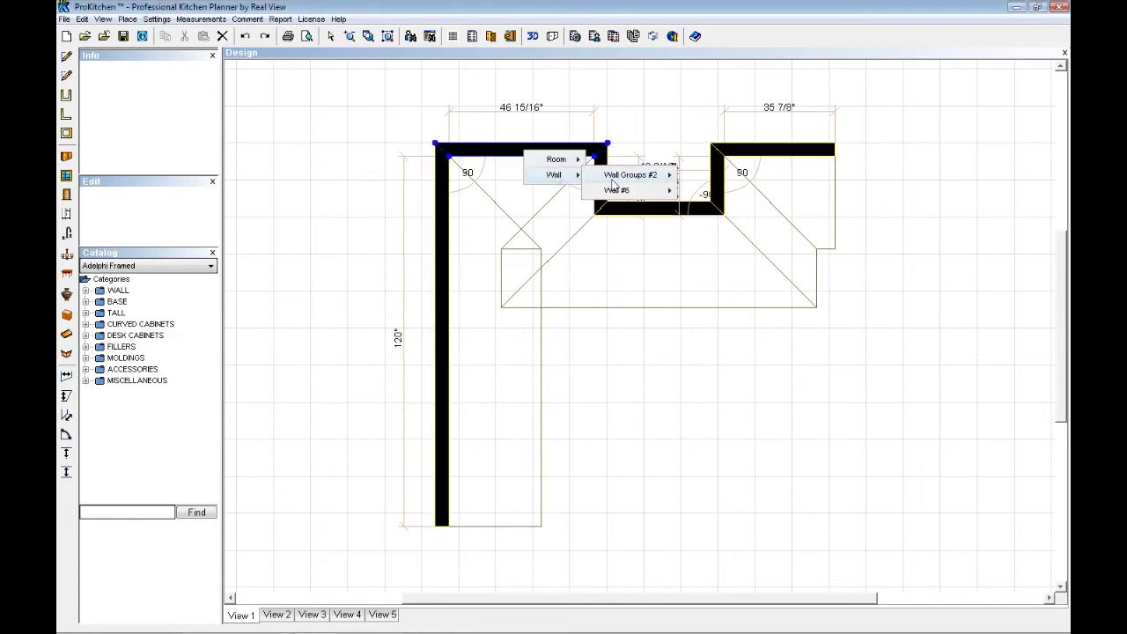
pyautogui.moveTo(621, 195)
pyautogui.click(708, 221)
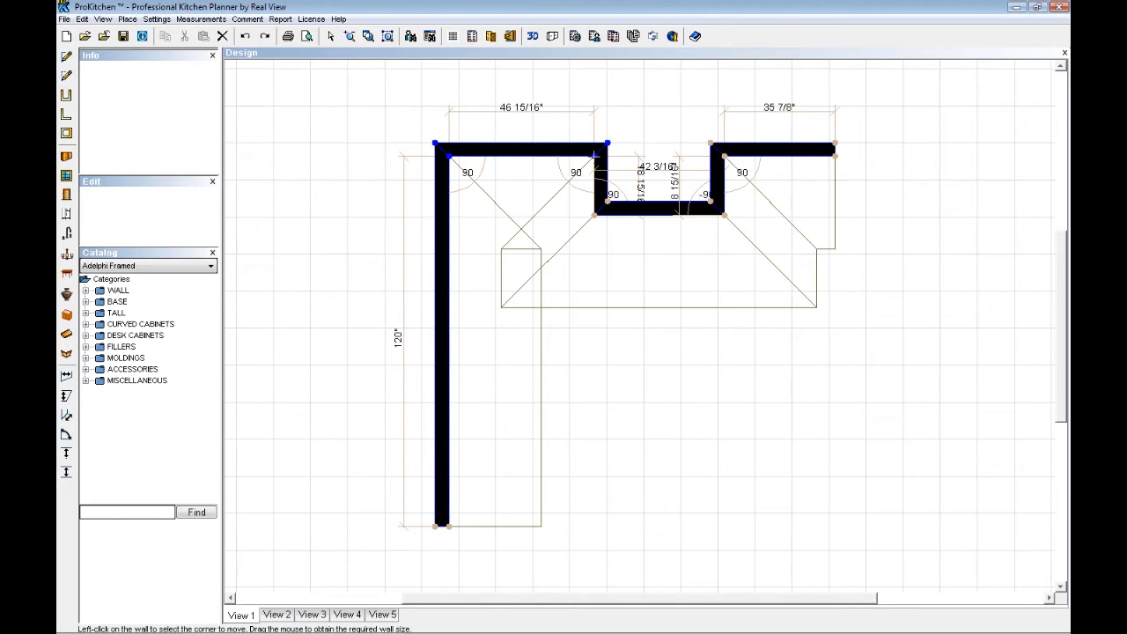
pyautogui.moveTo(595, 156); pyautogui.dragTo(572, 157)
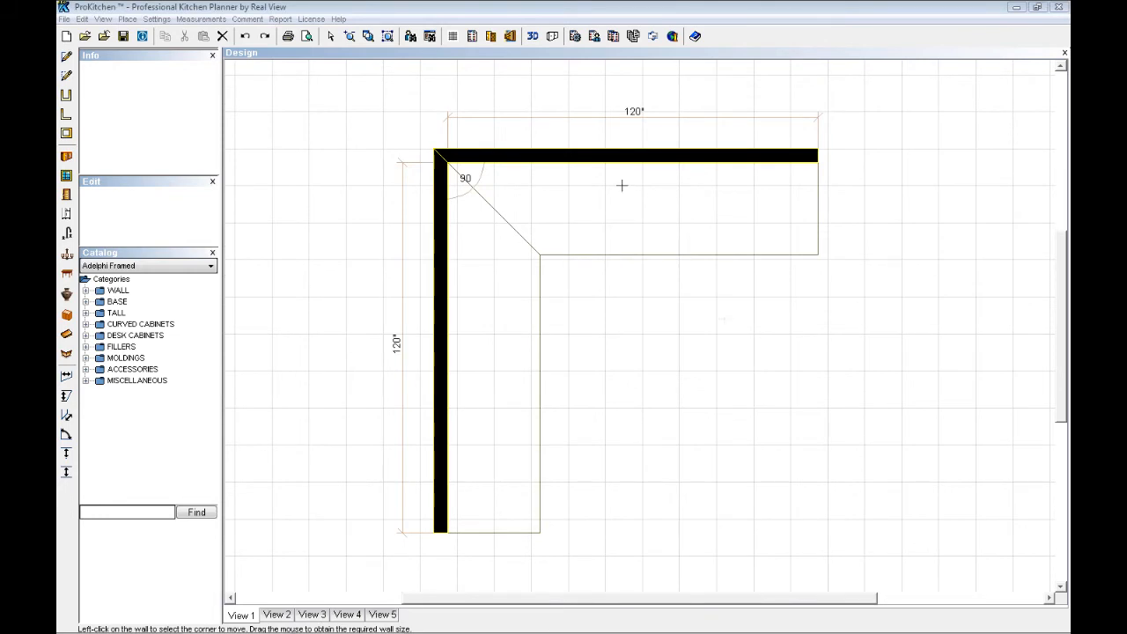
# Step: Begin an extrusion on the L-shaped room's horizontal wall, starting 42 inches from its left corner
pyautogui.rightClick(622, 155)
pyautogui.moveTo(651, 180)
pyautogui.moveTo(718, 196)
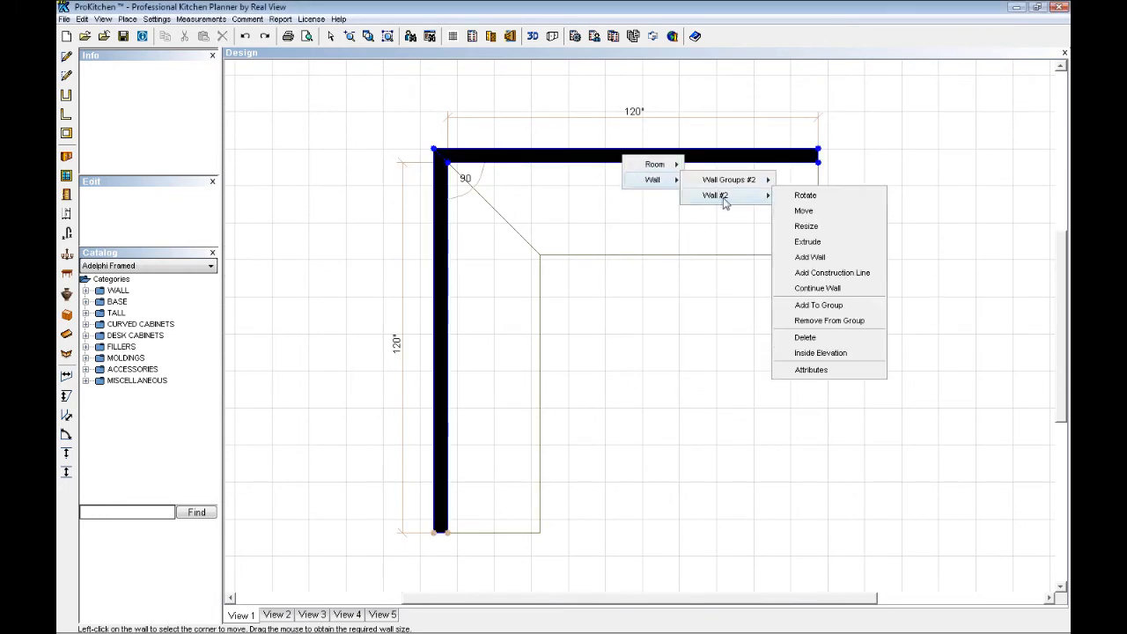
pyautogui.click(807, 242)
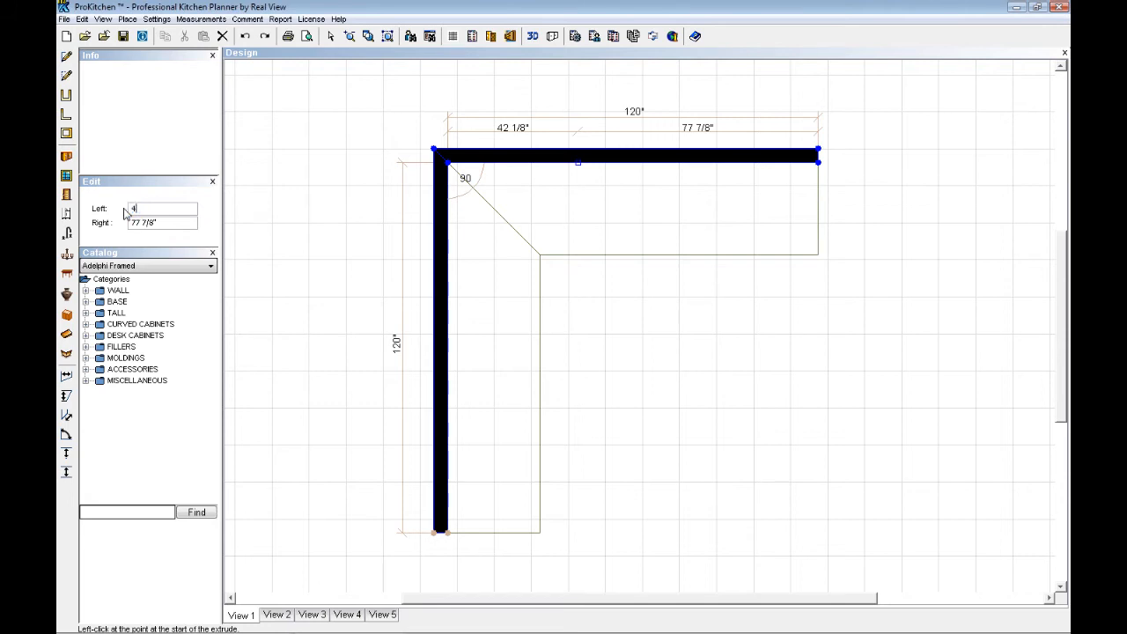
pyautogui.press('Return')
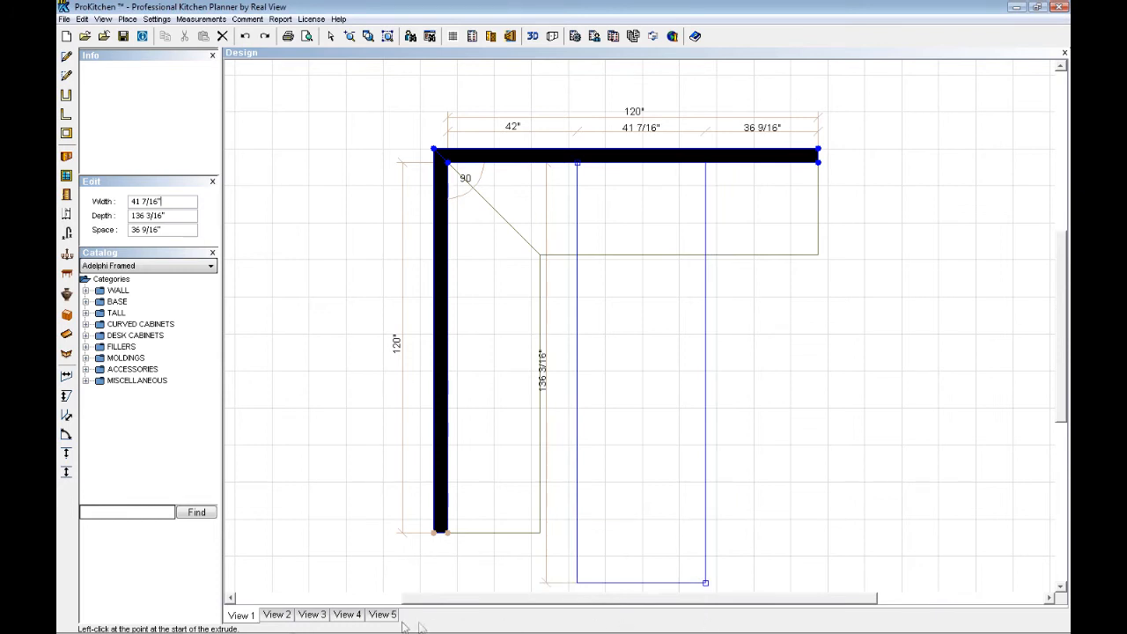
# Step: Set the wall extrusion to 12 inches wide and 12 inches deep
pyautogui.click(129, 201)
pyautogui.write('12')
pyautogui.press('Tab')
pyautogui.write('12')
pyautogui.press('Return')
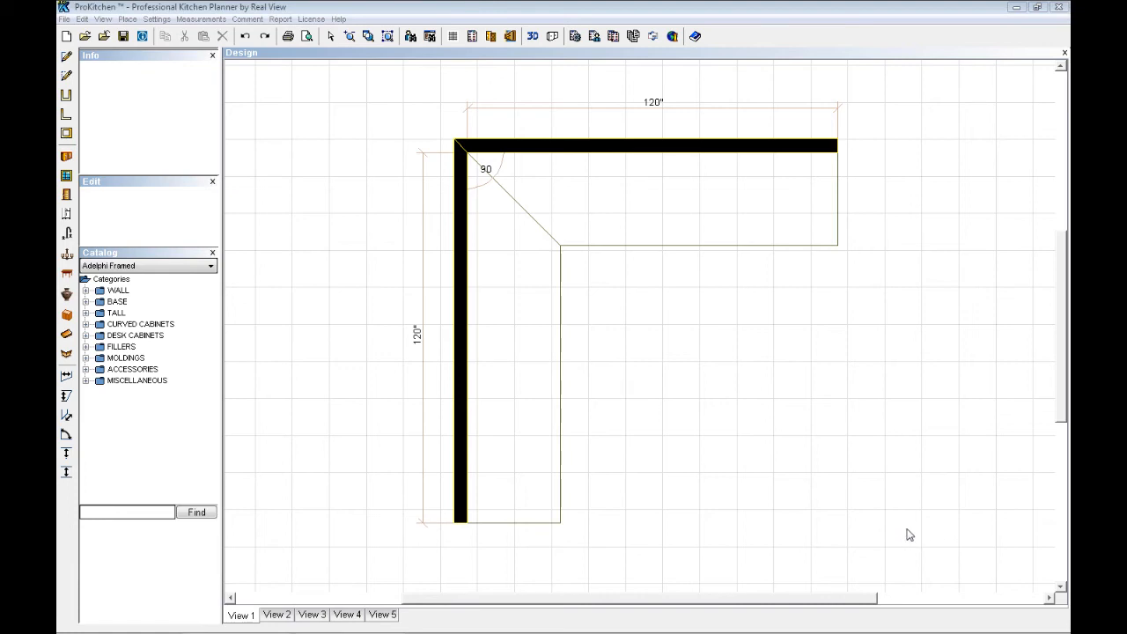
# Step: Add a new wall off the horizontal wall, starting 96 inches from its left corner
pyautogui.rightClick(626, 145)
pyautogui.moveTo(650, 173)
pyautogui.moveTo(718, 181)
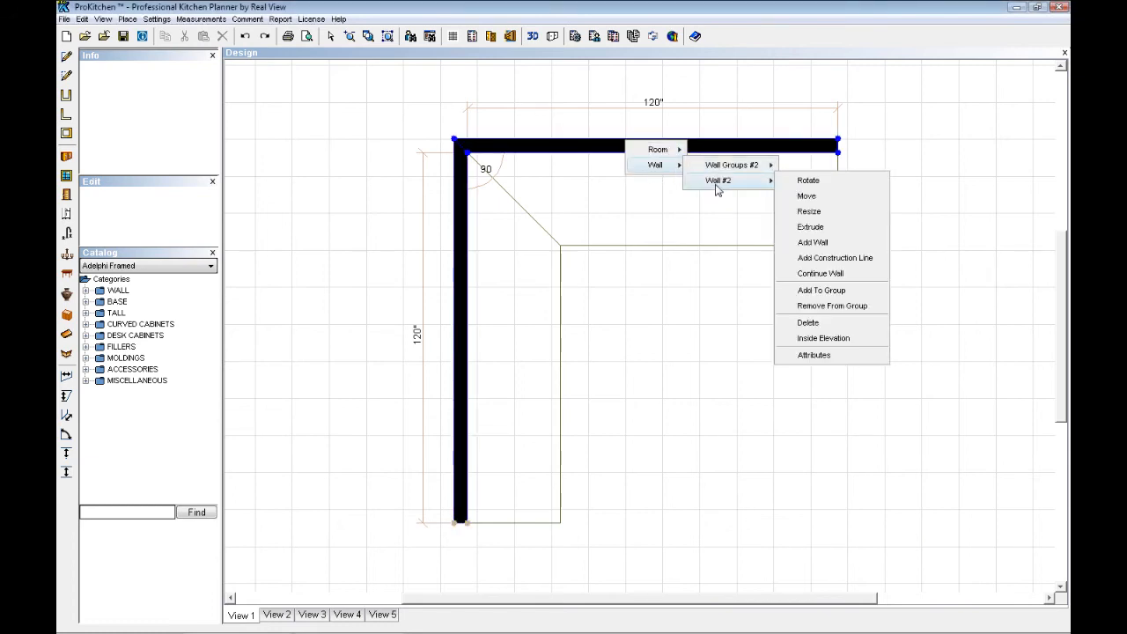
pyautogui.click(812, 247)
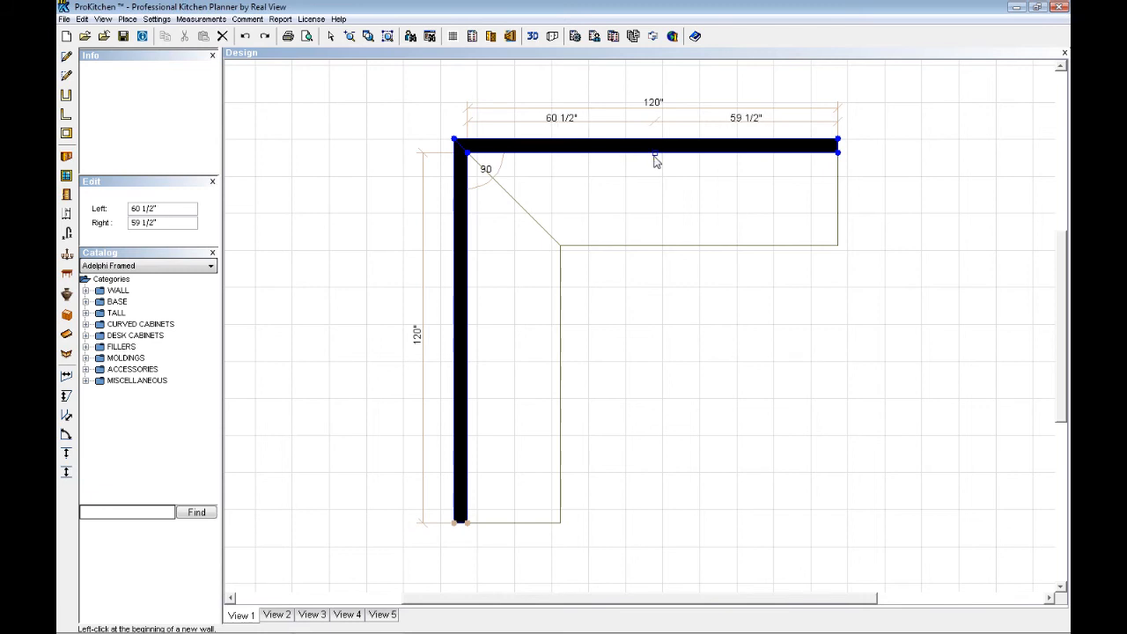
pyautogui.moveTo(147, 209); pyautogui.dragTo(120, 214)
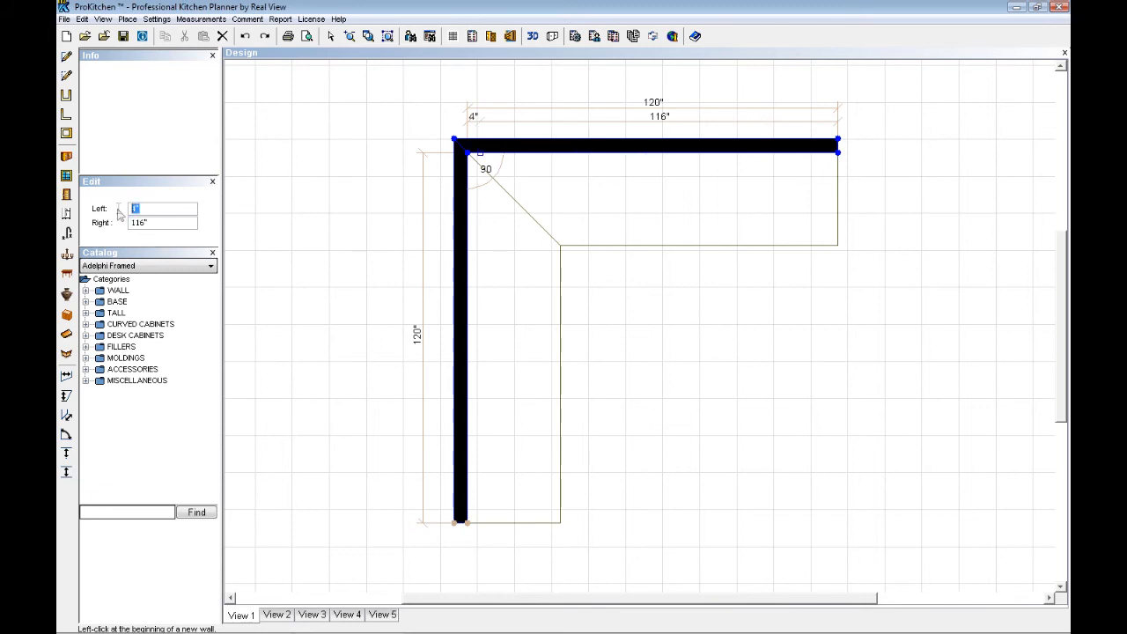
pyautogui.write('96')
pyautogui.press('Return')
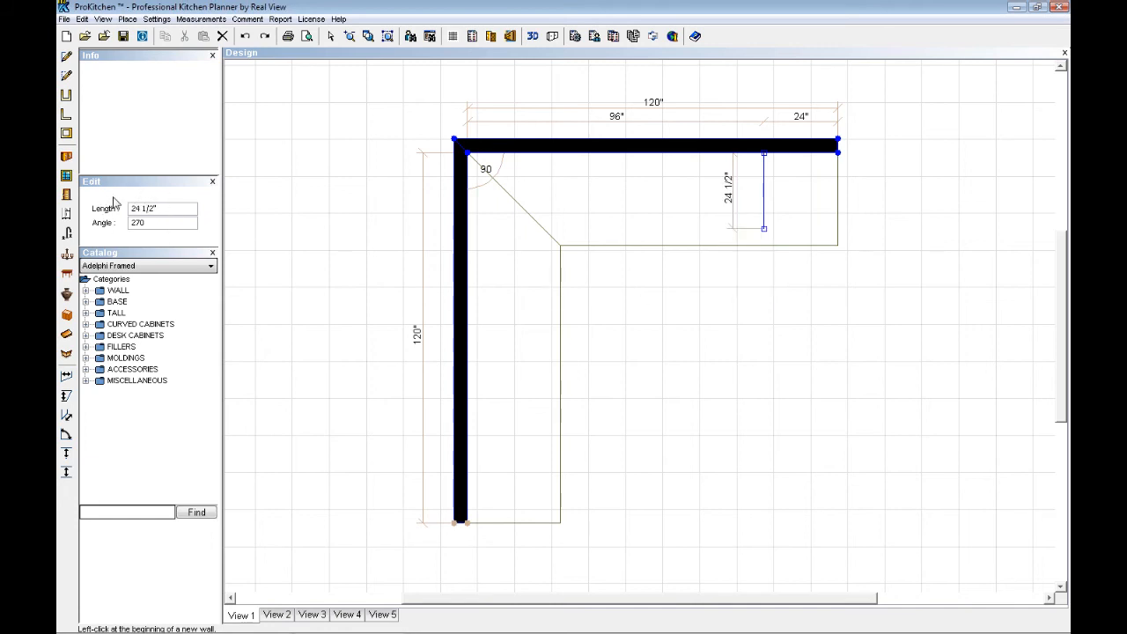
# Step: Set the added perpendicular wall's length to 96 inches
pyautogui.moveTo(161, 208); pyautogui.dragTo(128, 222)
pyautogui.moveTo(160, 209); pyautogui.dragTo(124, 209)
pyautogui.write('96')
pyautogui.press('Return')
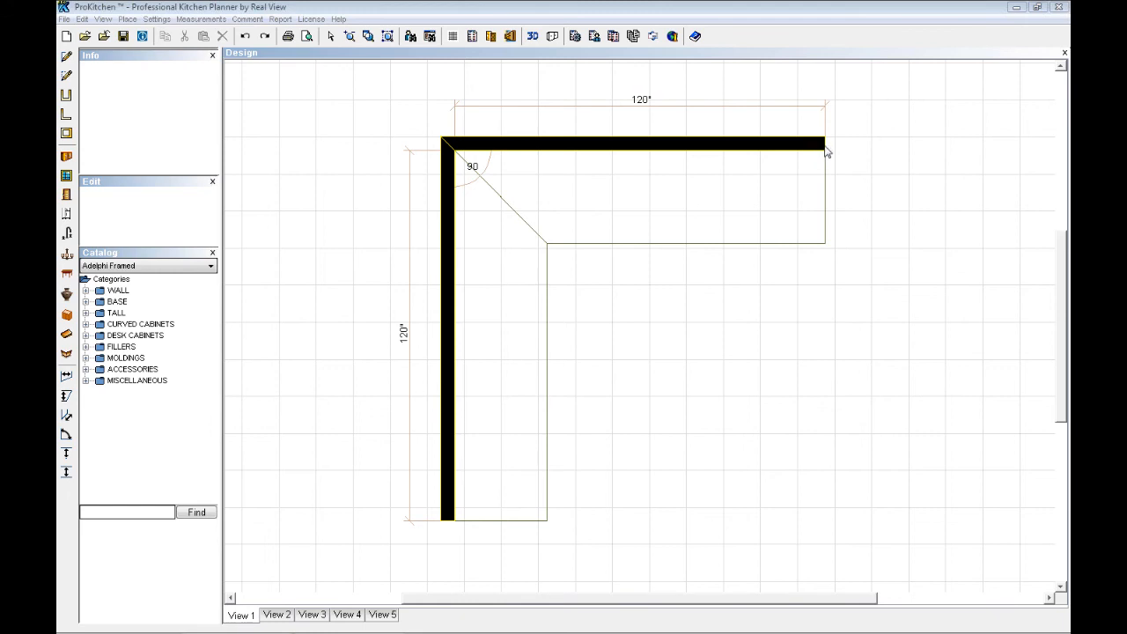
# Step: Continue the horizontal wall from its right end with a 27-inch wall running downward, and end the wall drawing
pyautogui.rightClick(757, 147)
pyautogui.moveTo(788, 168)
pyautogui.moveTo(852, 186)
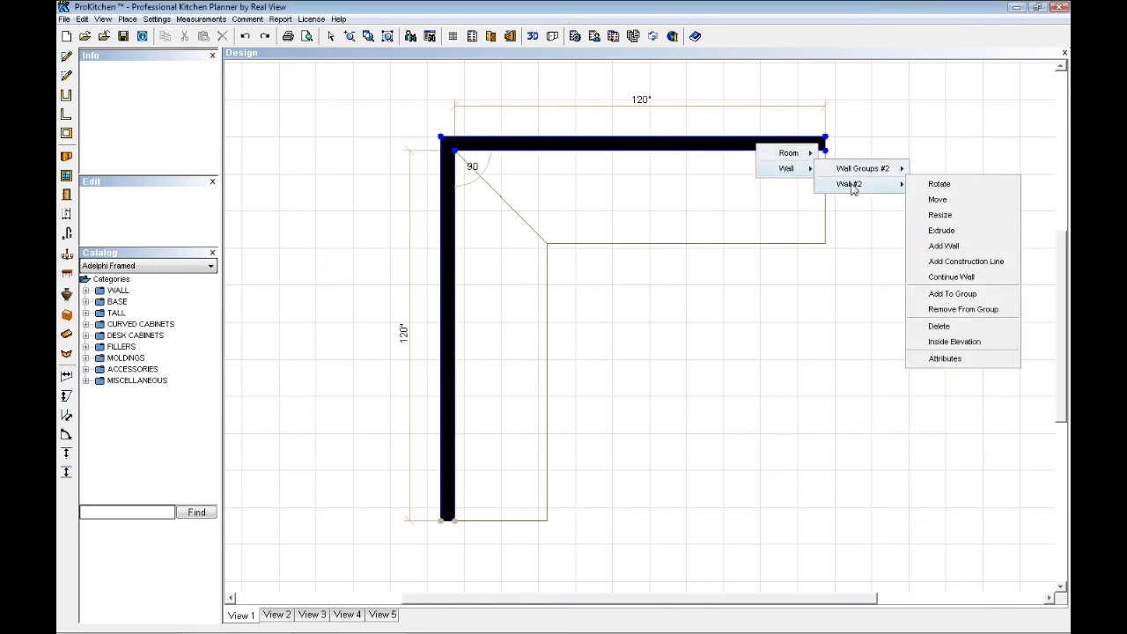
pyautogui.click(953, 277)
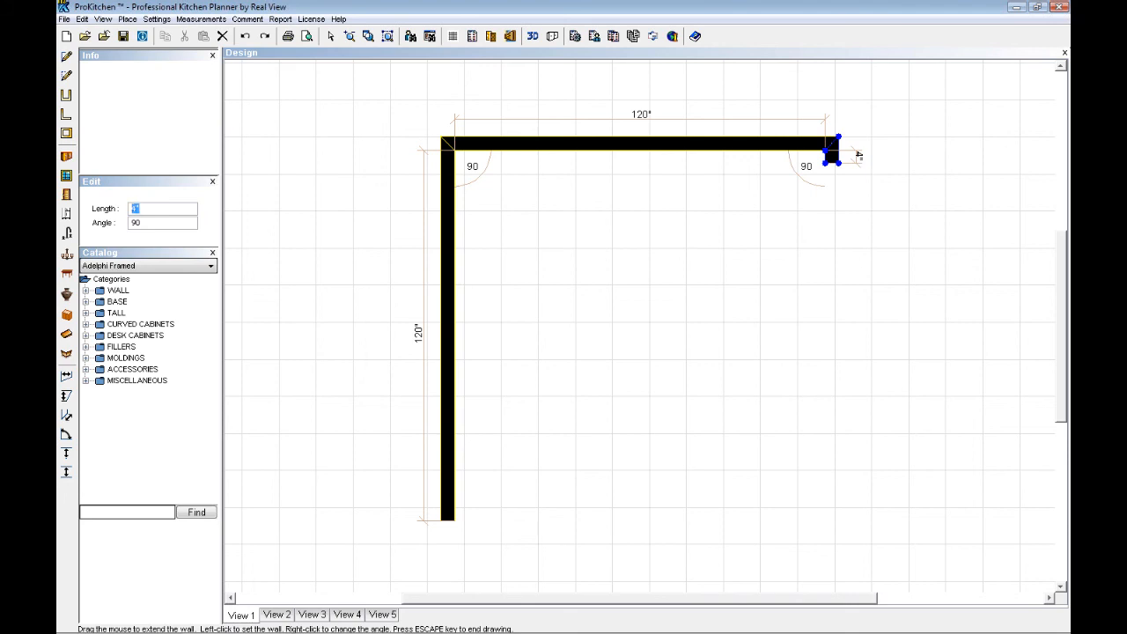
pyautogui.press('Return')
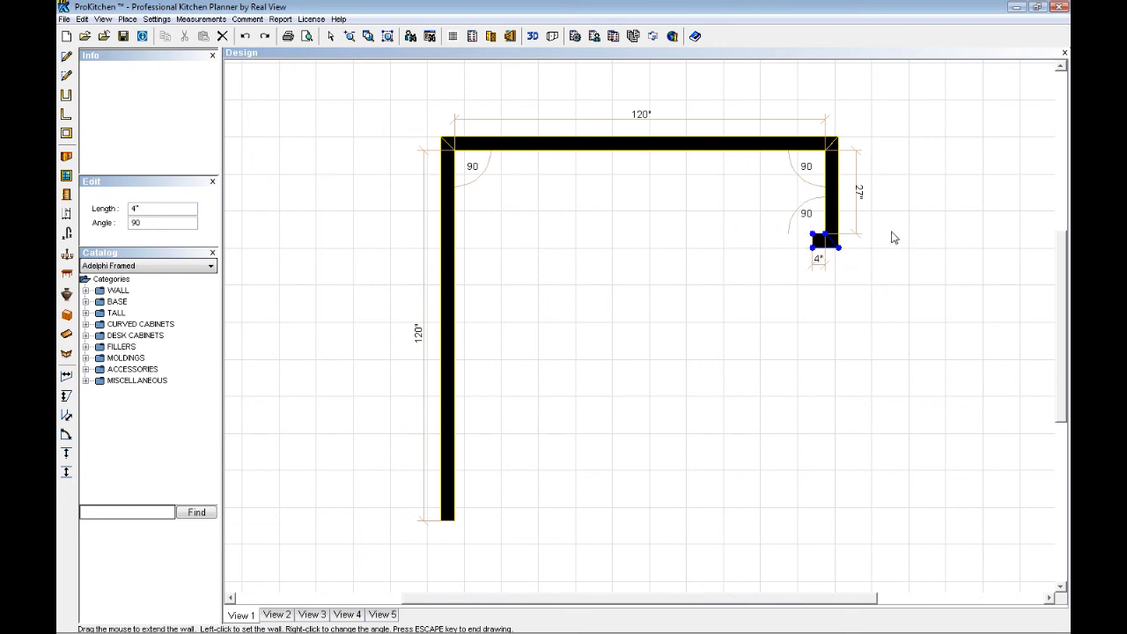
pyautogui.press('Escape')
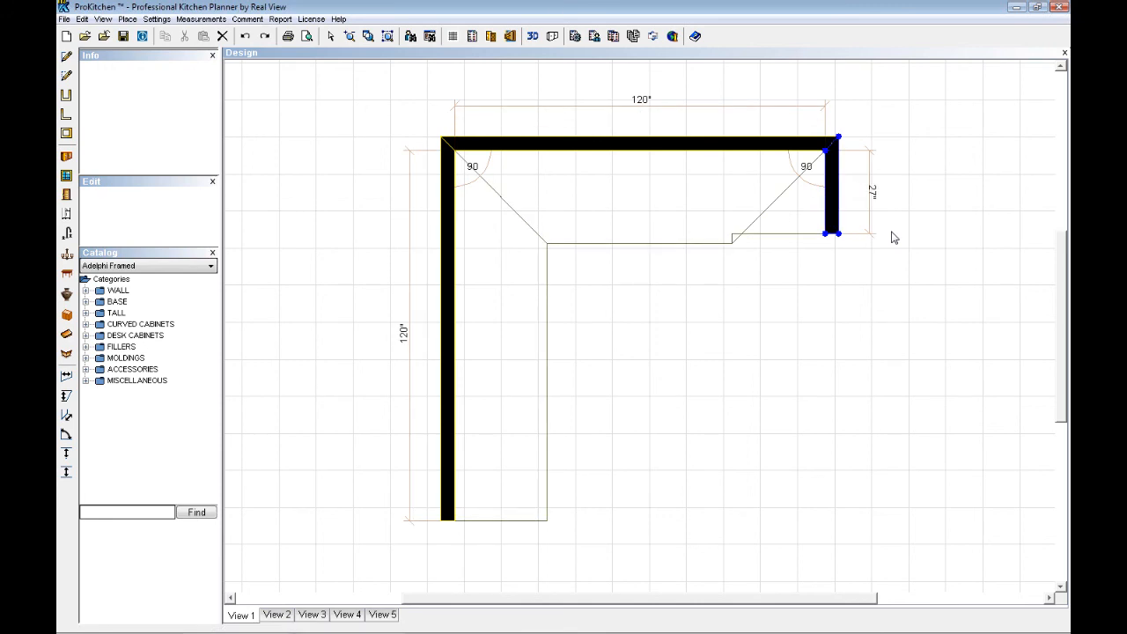
pyautogui.click(925, 231)
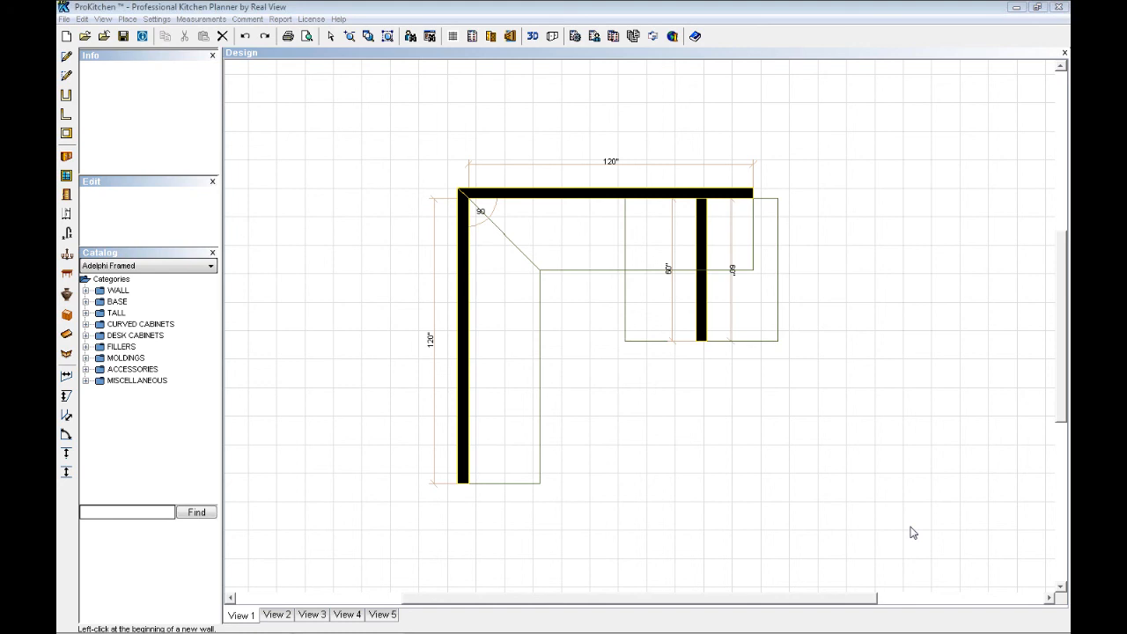
# Step: In the attributes of the 60-inch partition wall, set the thickness to 12 inches and the height to 40.5 inches
pyautogui.rightClick(704, 297)
pyautogui.moveTo(729, 316)
pyautogui.moveTo(802, 334)
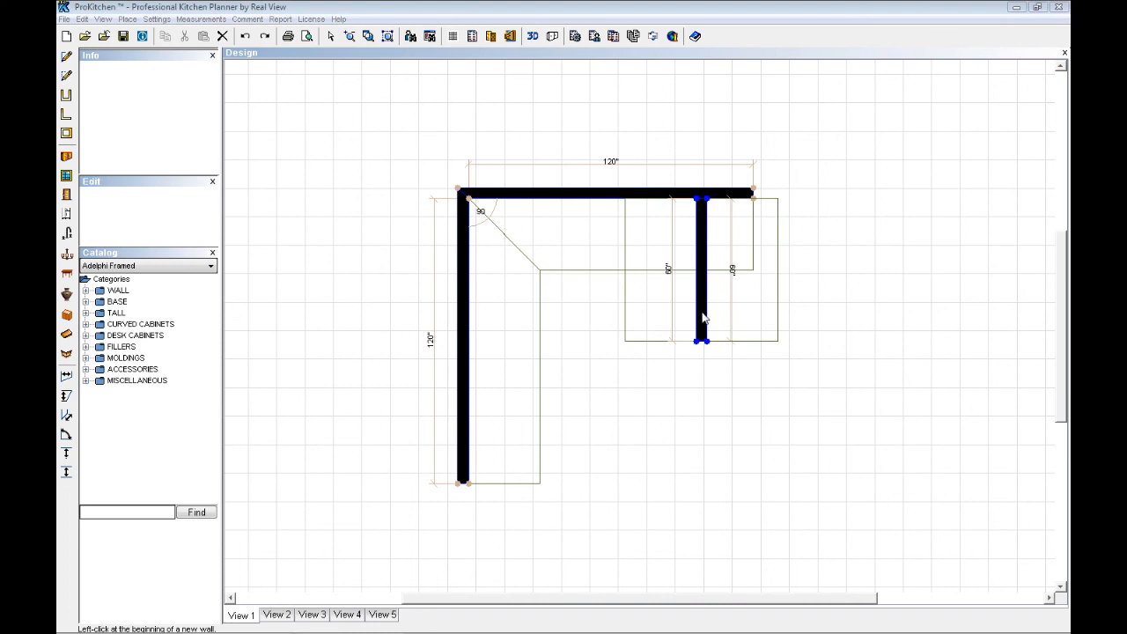
pyautogui.rightClick(704, 318)
pyautogui.moveTo(732, 336)
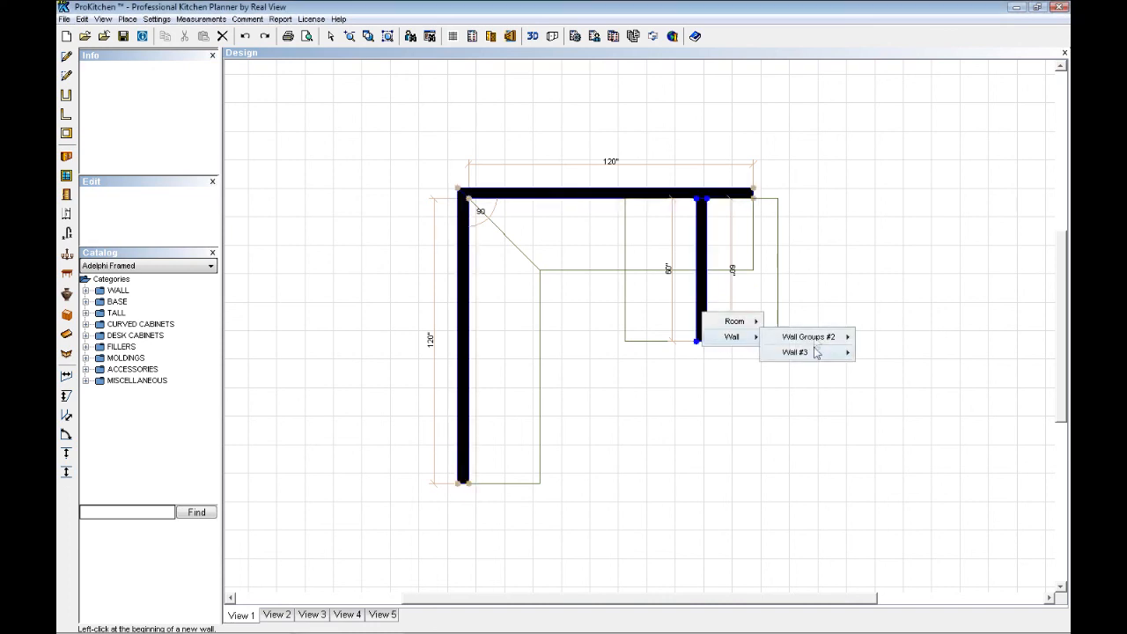
pyautogui.moveTo(796, 352)
pyautogui.click(901, 547)
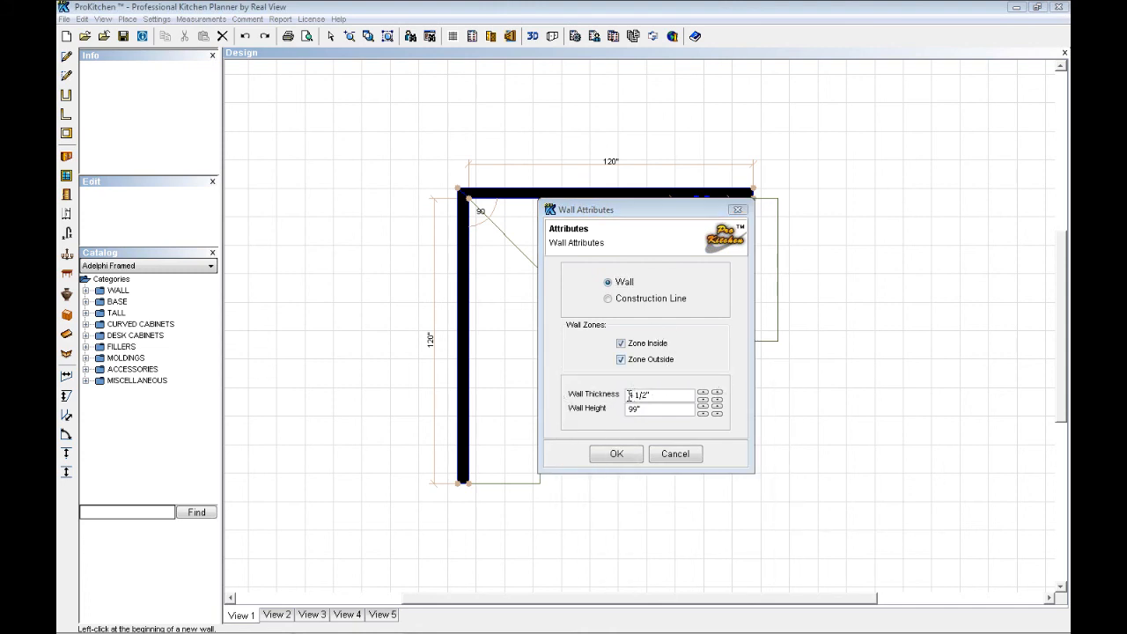
pyautogui.moveTo(629, 395); pyautogui.dragTo(653, 393)
pyautogui.write('12')
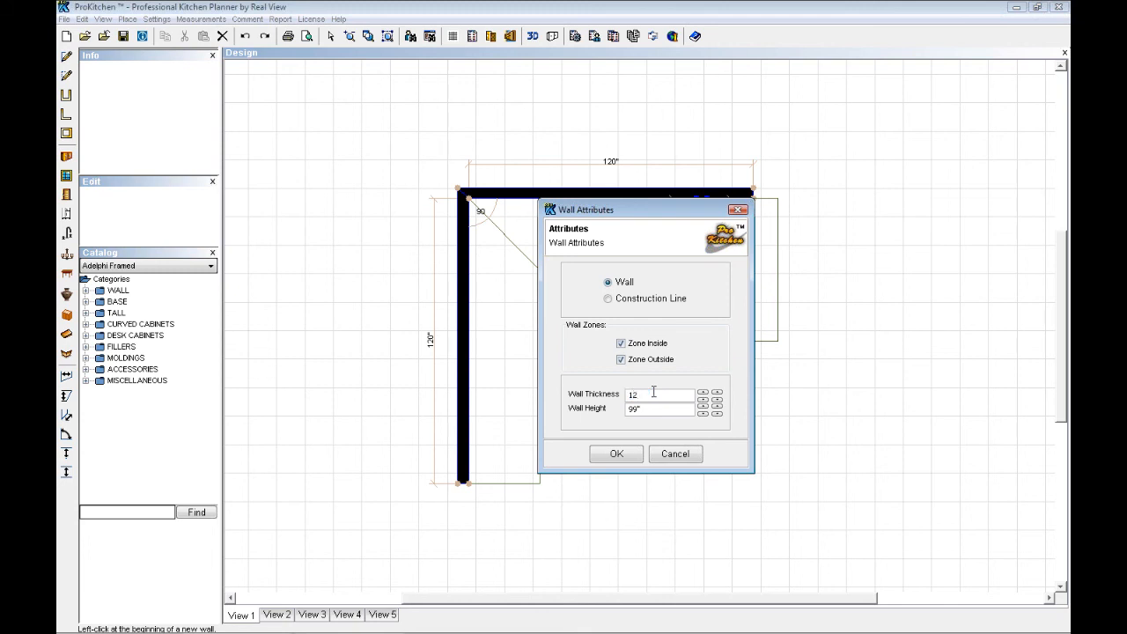
pyautogui.doubleClick(655, 409)
pyautogui.write('40.5')
pyautogui.moveTo(651, 216); pyautogui.dragTo(496, 210)
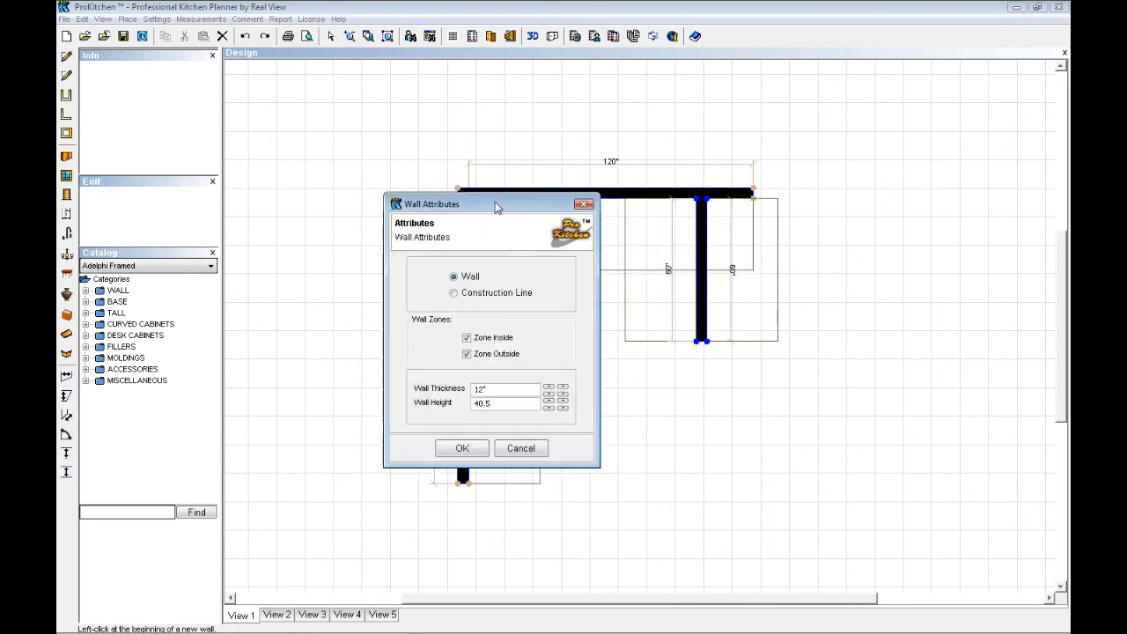